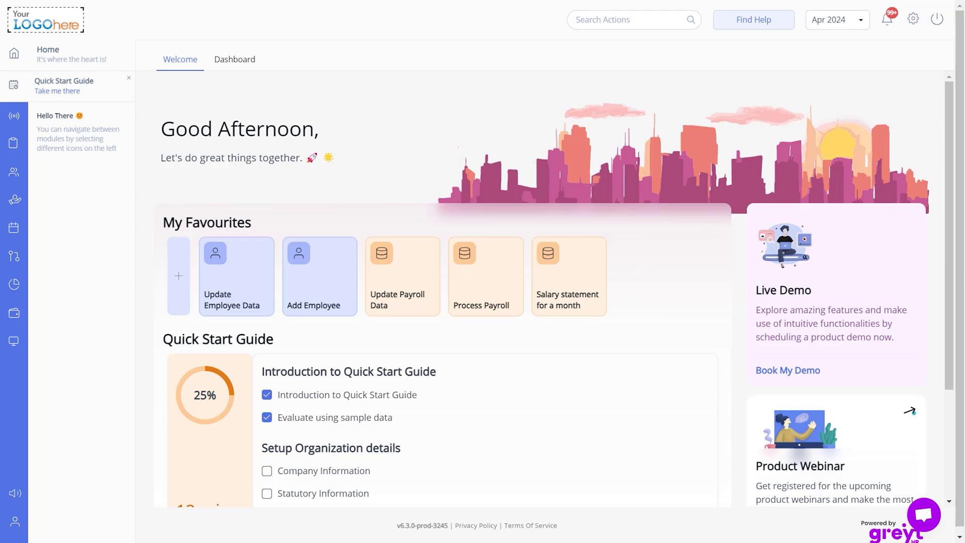
Step: Go to the Payroll Overview and switch to the Jun 2024 month
{"action": "left_click", "coordinate": [14, 200]}
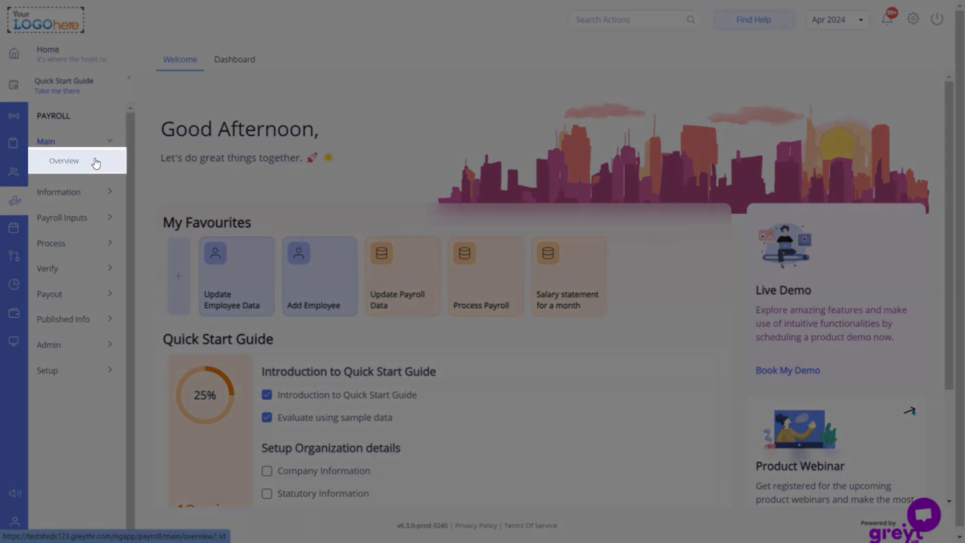
{"action": "left_click", "coordinate": [95, 160]}
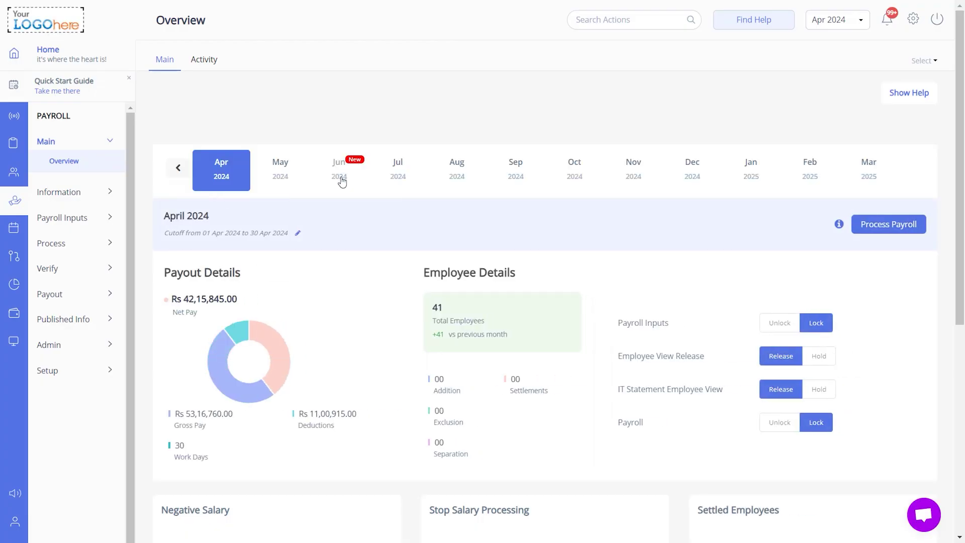
{"action": "left_click", "coordinate": [340, 173]}
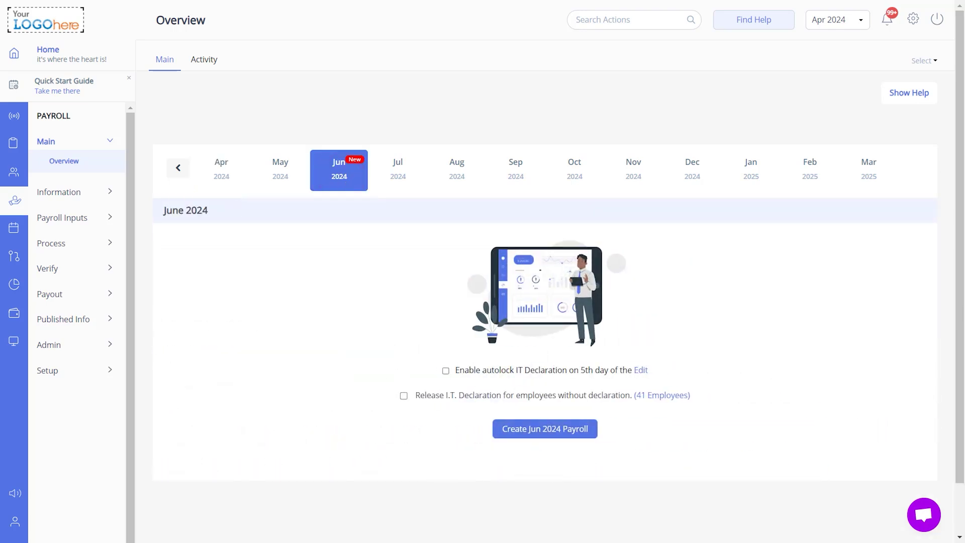
Step: Enable IT declaration autolock and release for undeclared employees, then create and confirm Jun 2024 payroll
{"action": "left_click", "coordinate": [446, 371]}
{"action": "left_click", "coordinate": [402, 396]}
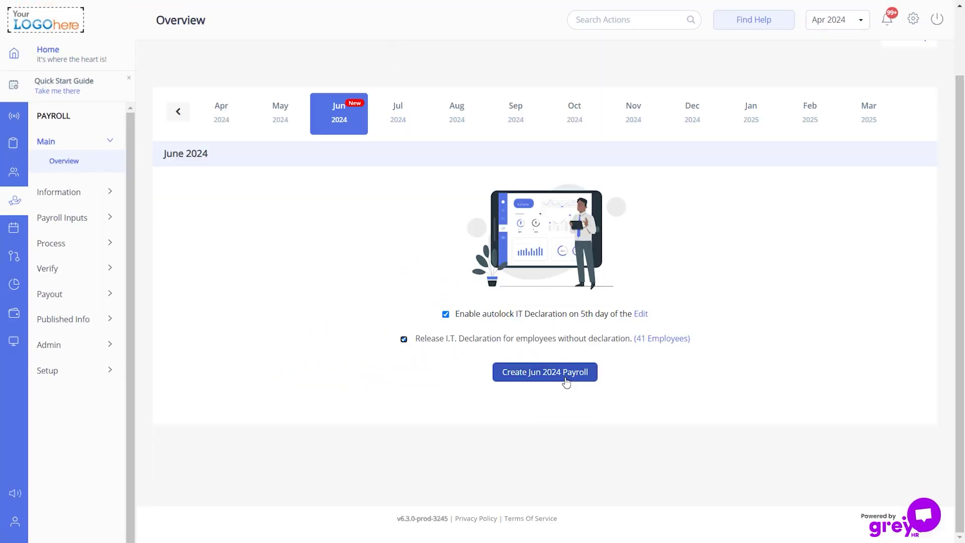
{"action": "left_click", "coordinate": [566, 381]}
{"action": "left_click", "coordinate": [609, 165]}
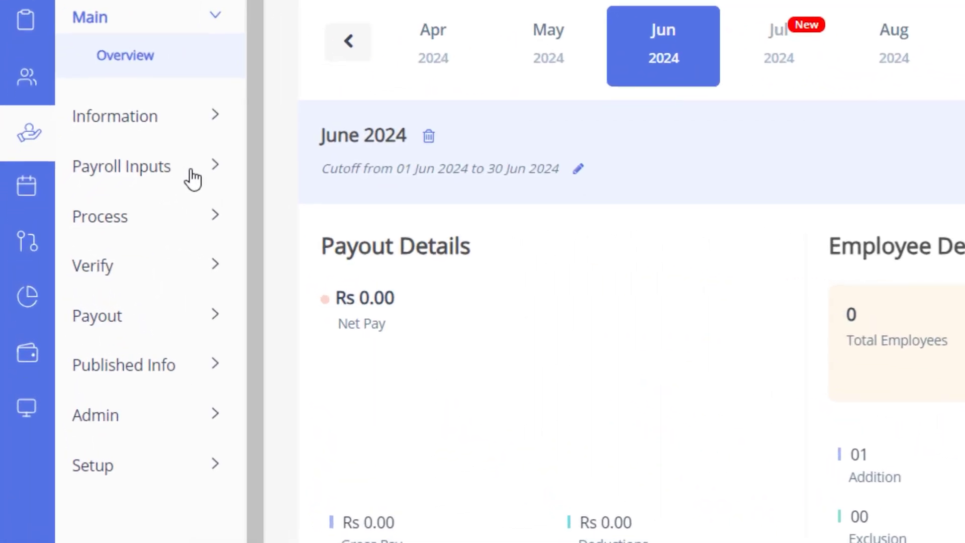
Step: On the Salary inputs page, enter a new annual CTC of 700000 and recalculate
{"action": "left_click", "coordinate": [193, 176]}
{"action": "left_click", "coordinate": [197, 178]}
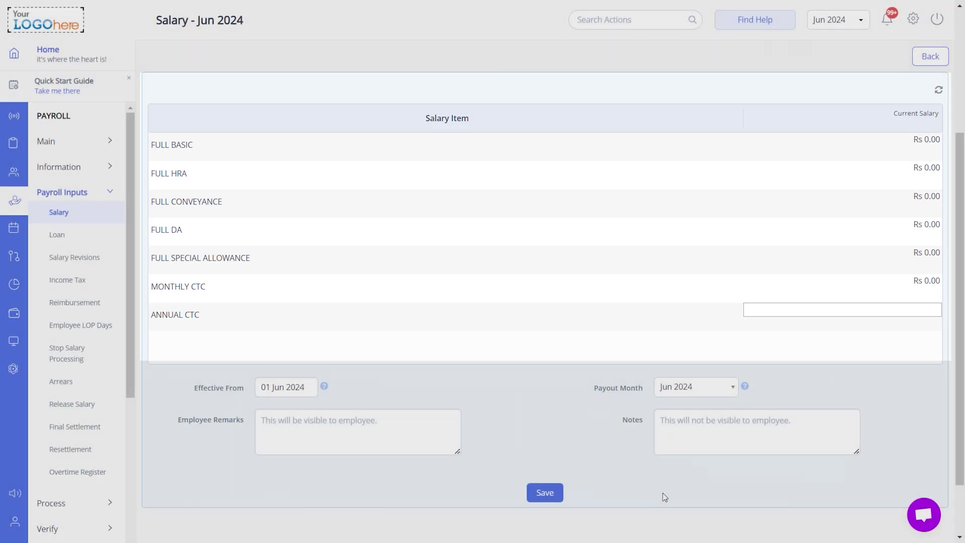
{"action": "left_click", "coordinate": [916, 310]}
{"action": "type", "text": "70"}
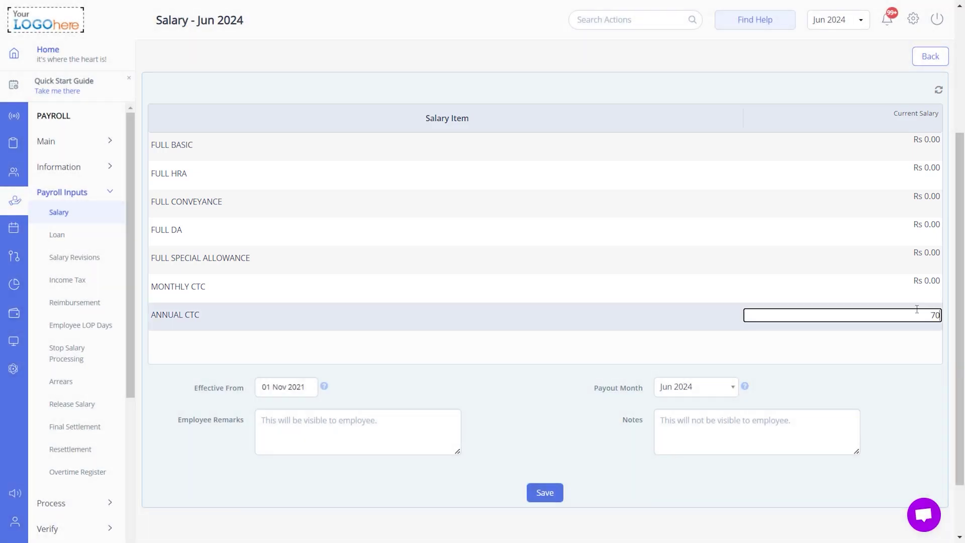
{"action": "type", "text": "0000"}
{"action": "key", "text": "Tab"}
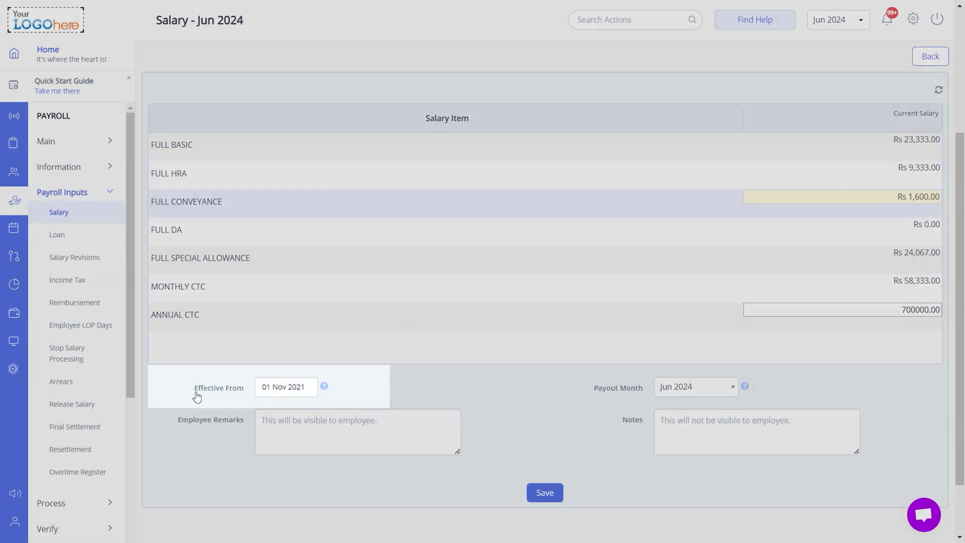
Step: Set the payout month to Jul 2024 and save the salary revision
{"action": "left_click", "coordinate": [724, 388]}
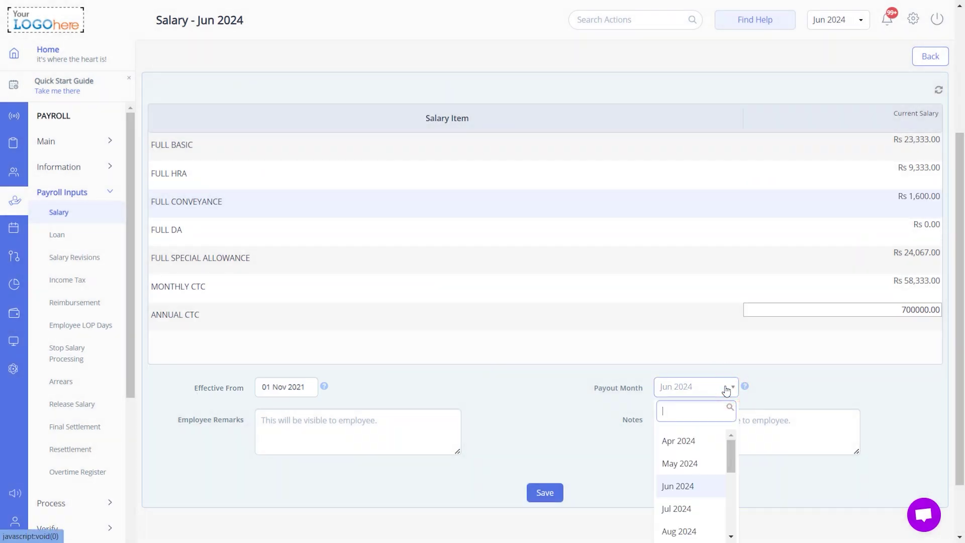
{"action": "left_click", "coordinate": [699, 508]}
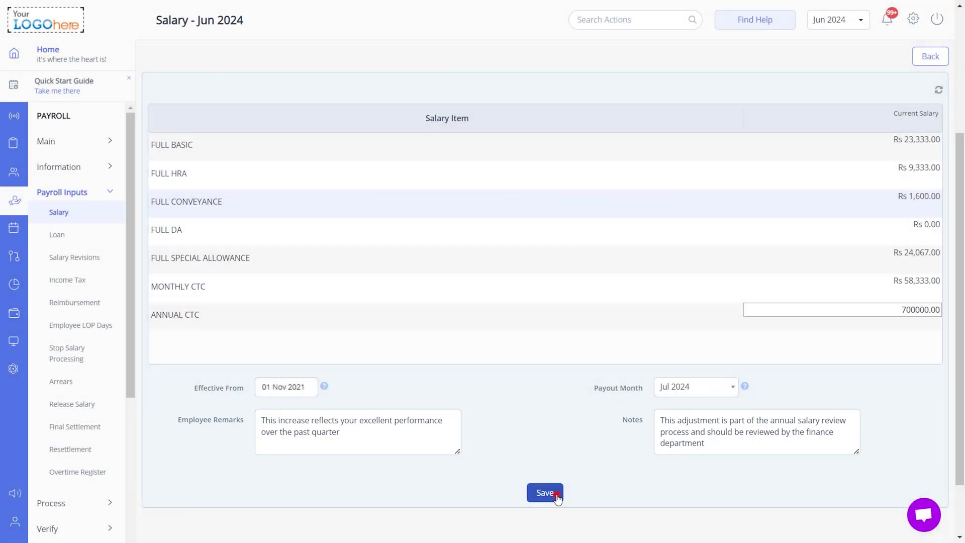
{"action": "left_click", "coordinate": [556, 494]}
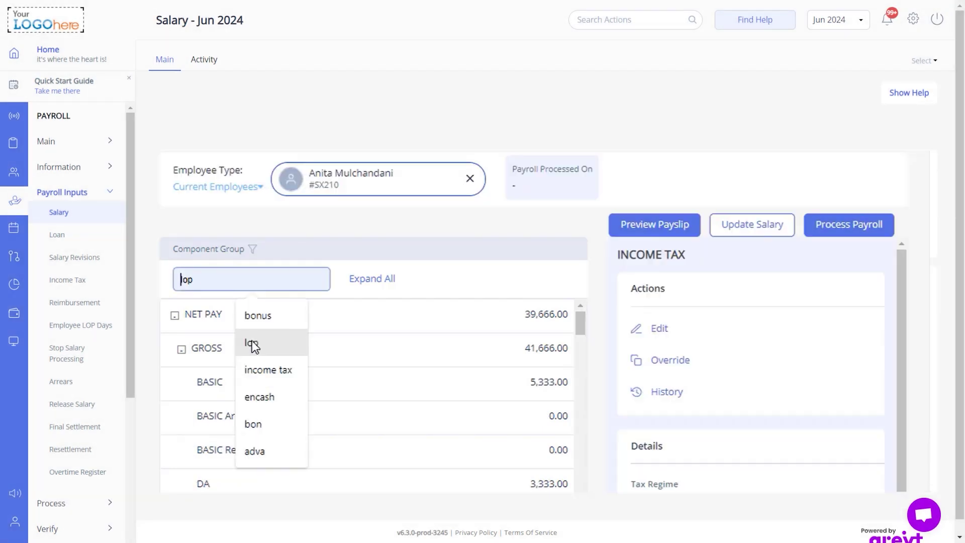
Step: Filter components to LOP, change the LOP days from 10 to 12 and save
{"action": "left_click", "coordinate": [252, 345]}
{"action": "left_click", "coordinate": [224, 351]}
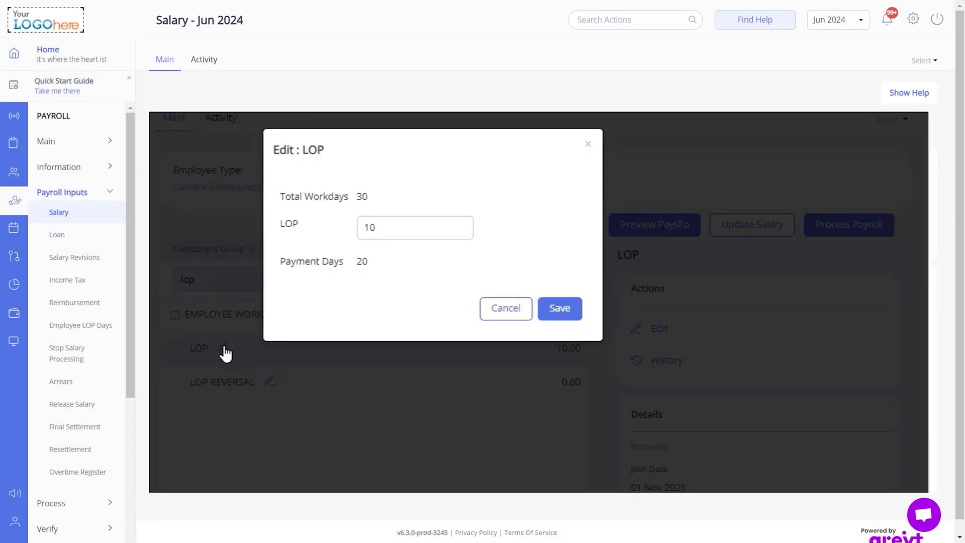
{"action": "left_click_drag", "start_coordinate": [385, 227], "coordinate": [330, 224]}
{"action": "type", "text": "12"}
{"action": "left_click", "coordinate": [551, 311]}
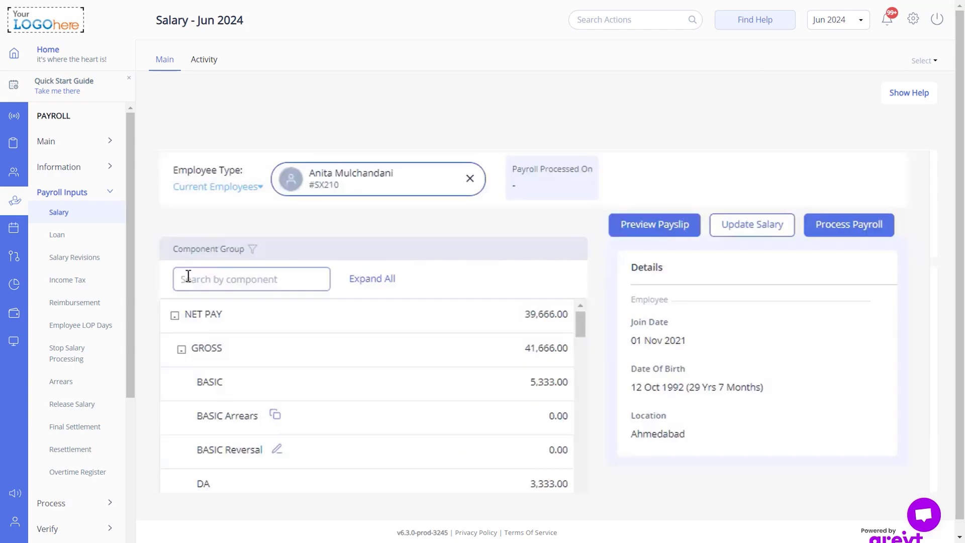
{"action": "left_click", "coordinate": [186, 275]}
{"action": "left_click", "coordinate": [267, 369]}
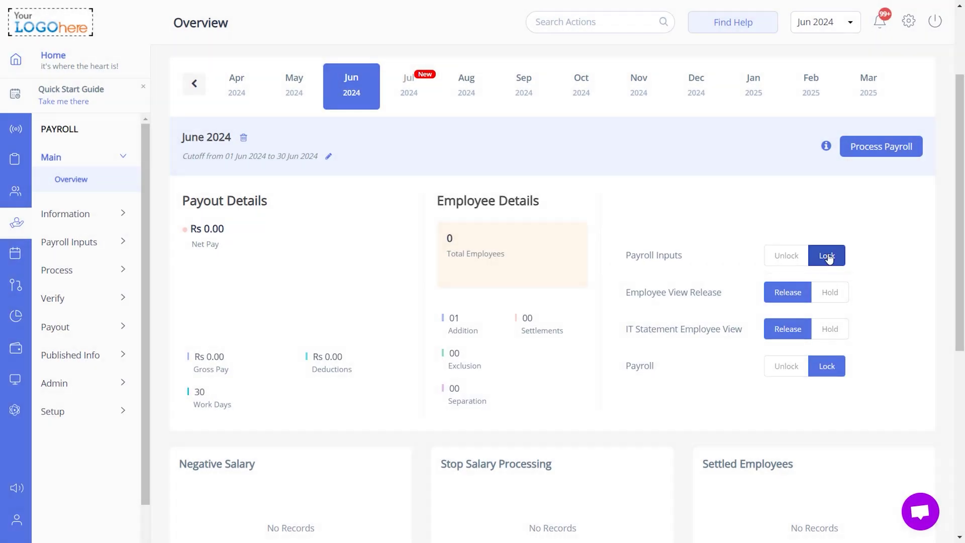
Step: Lock payroll inputs with all three options ticked and lock date 17 Jul 2024
{"action": "left_click", "coordinate": [753, 390]}
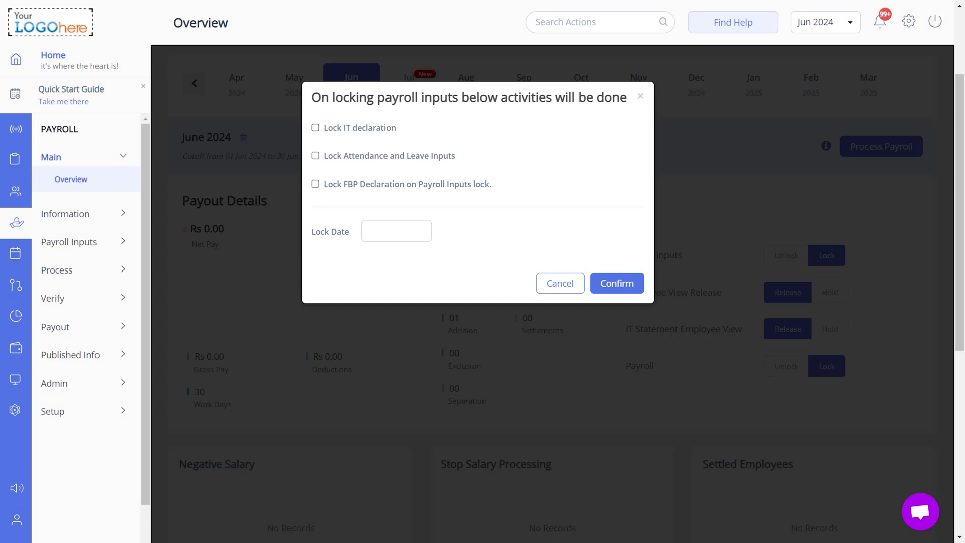
{"action": "left_click", "coordinate": [315, 128]}
{"action": "left_click", "coordinate": [316, 156]}
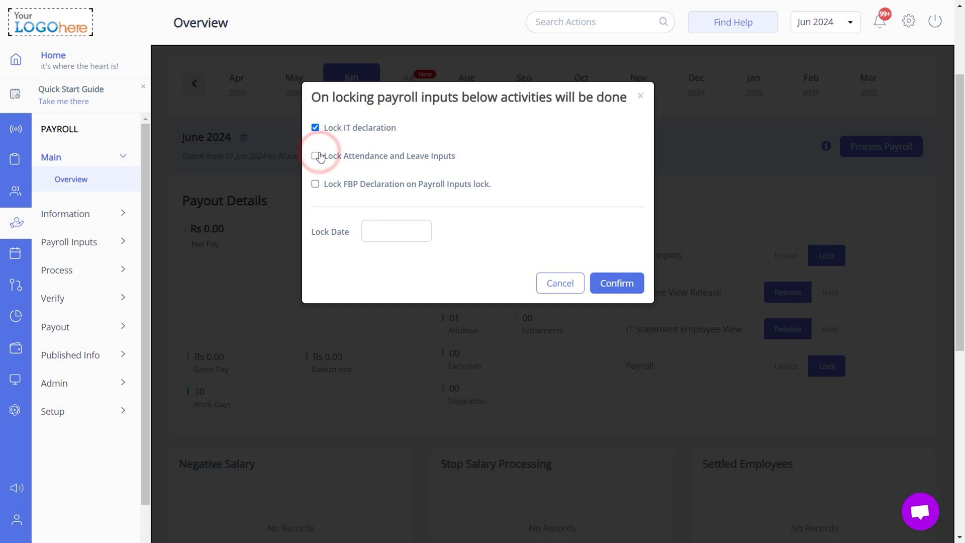
{"action": "left_click", "coordinate": [317, 185]}
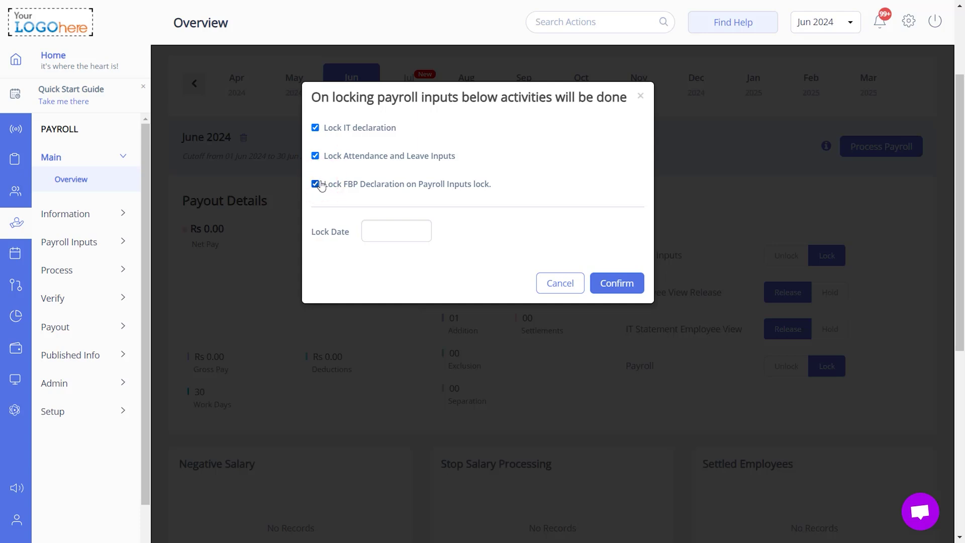
{"action": "left_click", "coordinate": [394, 231]}
{"action": "left_click", "coordinate": [452, 346]}
{"action": "left_click", "coordinate": [604, 283]}
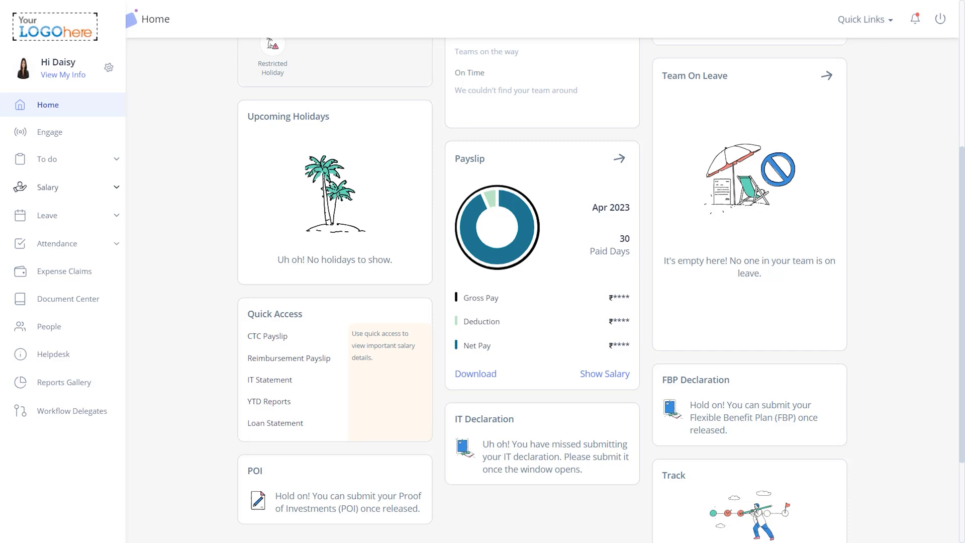
Step: Open the employee's payslips under Salary and pick another month from the list
{"action": "left_click", "coordinate": [73, 189]}
{"action": "left_click", "coordinate": [83, 213]}
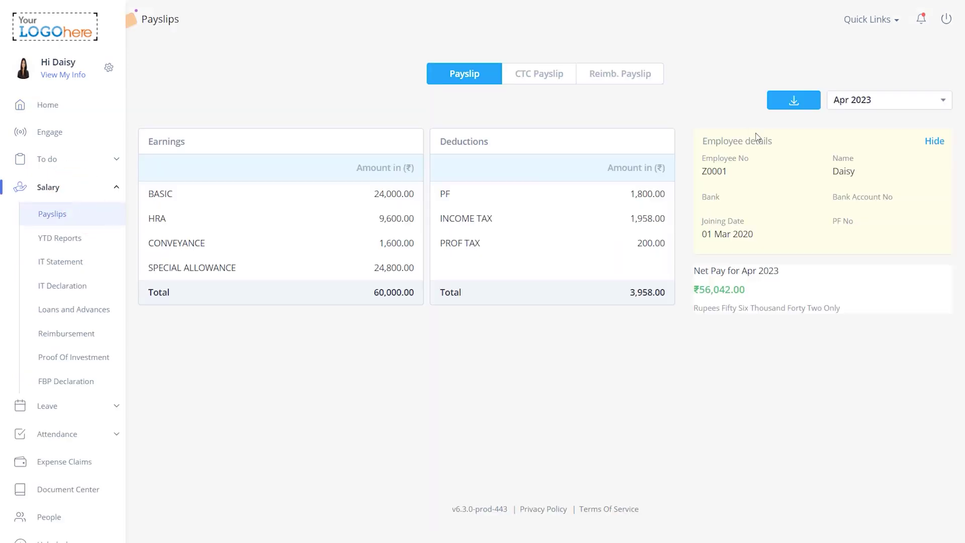
{"action": "left_click", "coordinate": [882, 103]}
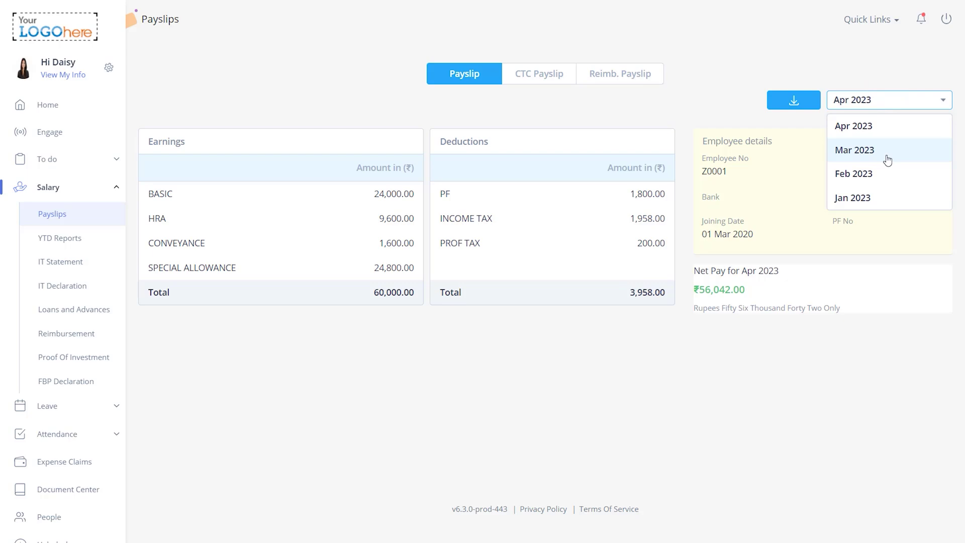
{"action": "left_click", "coordinate": [887, 194]}
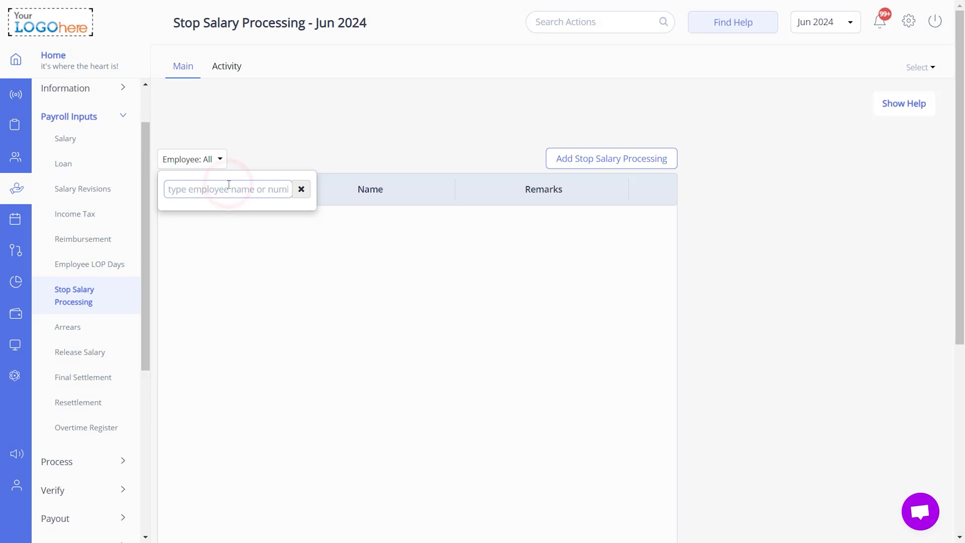
Step: Stop the selected employee's salary with reason 'Employee is on an extended leave of absence'
{"action": "type", "text": "501"}
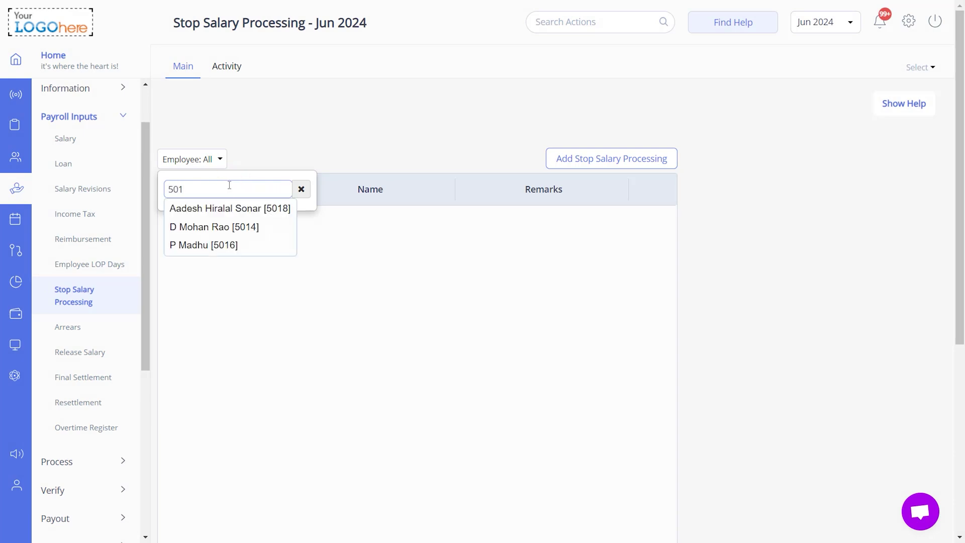
{"action": "left_click", "coordinate": [227, 226]}
{"action": "type", "text": "Employee is on an extended leave of absence"}
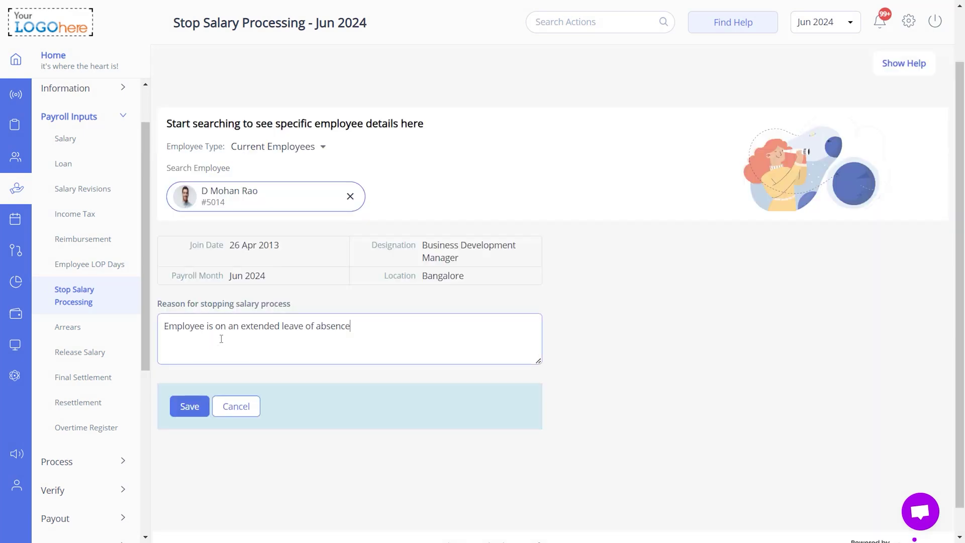
{"action": "left_click", "coordinate": [189, 406]}
{"action": "left_click", "coordinate": [83, 377]}
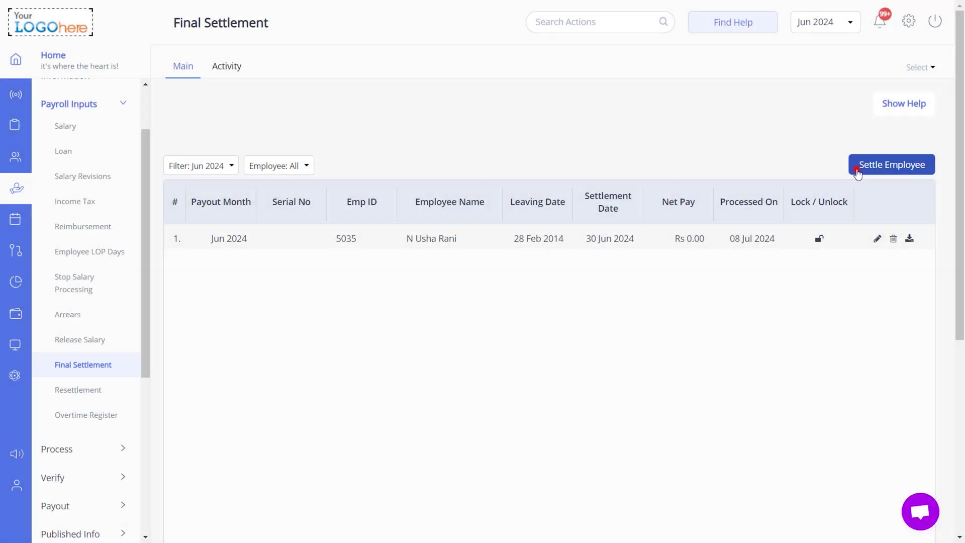
Step: Settle a separated employee chosen from the list, stepping through to Finish
{"action": "left_click", "coordinate": [858, 171]}
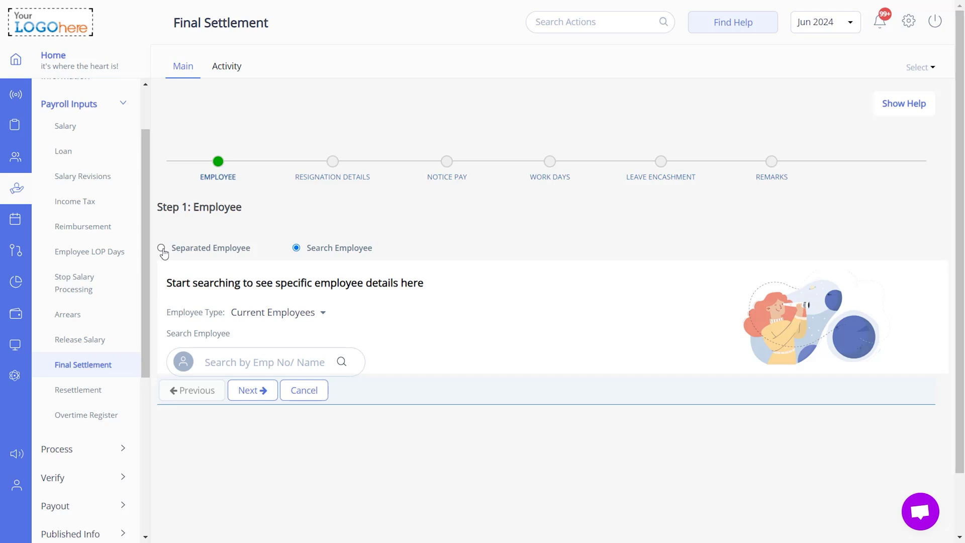
{"action": "left_click", "coordinate": [162, 248]}
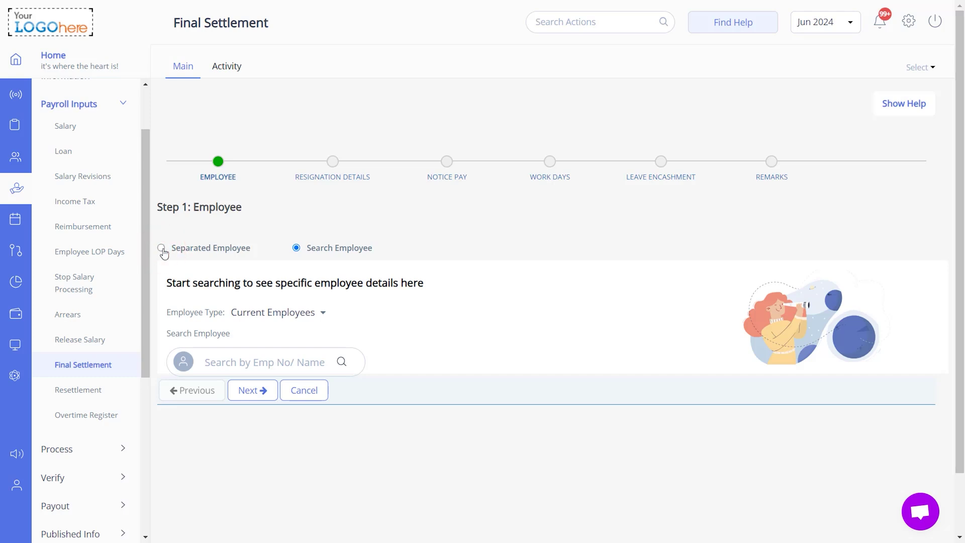
{"action": "left_click", "coordinate": [297, 247]}
{"action": "left_click", "coordinate": [254, 249]}
{"action": "left_click", "coordinate": [276, 272]}
{"action": "left_click", "coordinate": [302, 314]}
{"action": "left_click", "coordinate": [258, 322]}
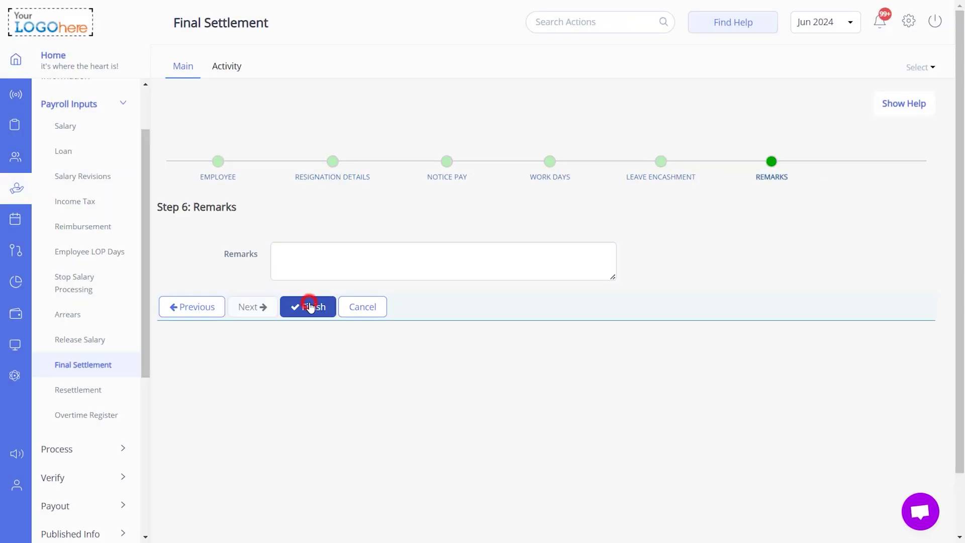
{"action": "left_click", "coordinate": [311, 308]}
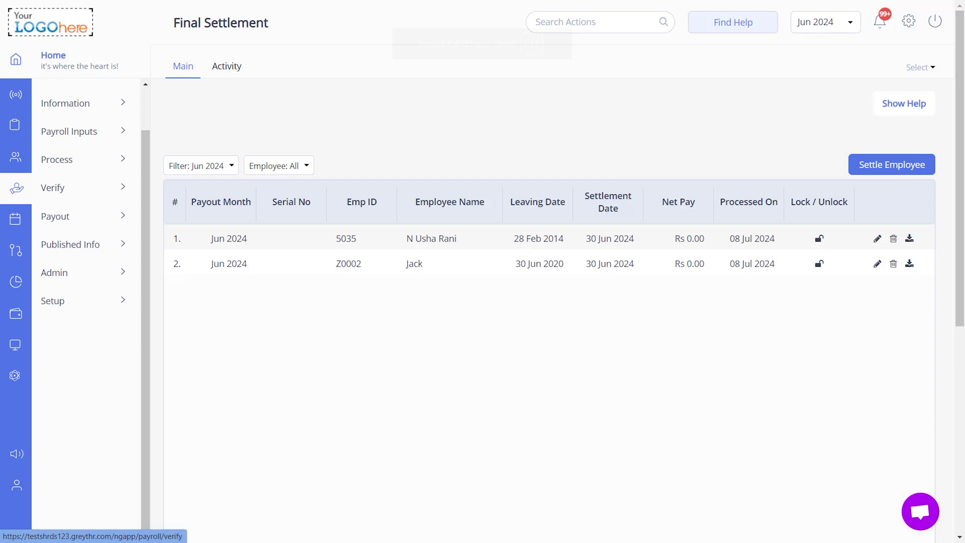
{"action": "left_click", "coordinate": [82, 215]}
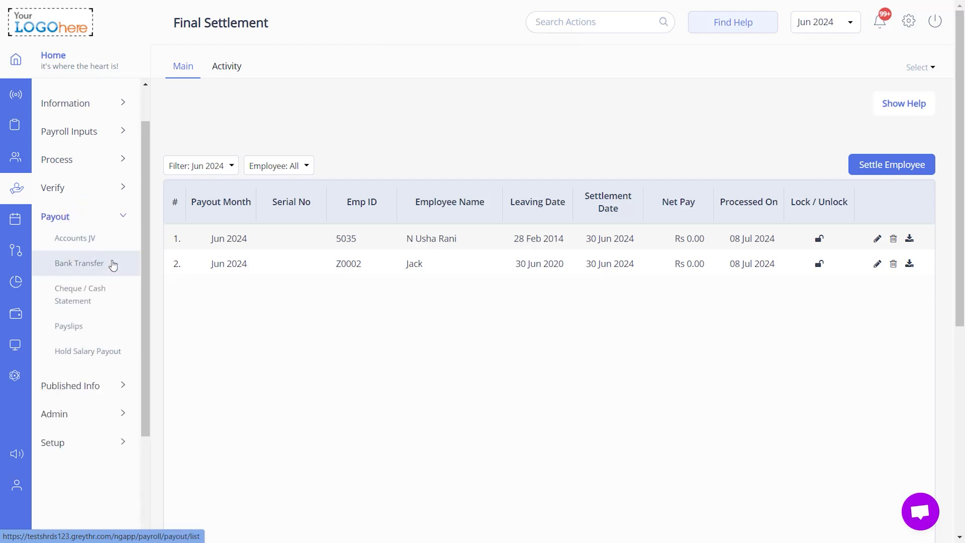
Step: Open the Quick Salary Statement under Verify and expand the Admin options
{"action": "left_click", "coordinate": [86, 188]}
{"action": "left_click", "coordinate": [114, 224]}
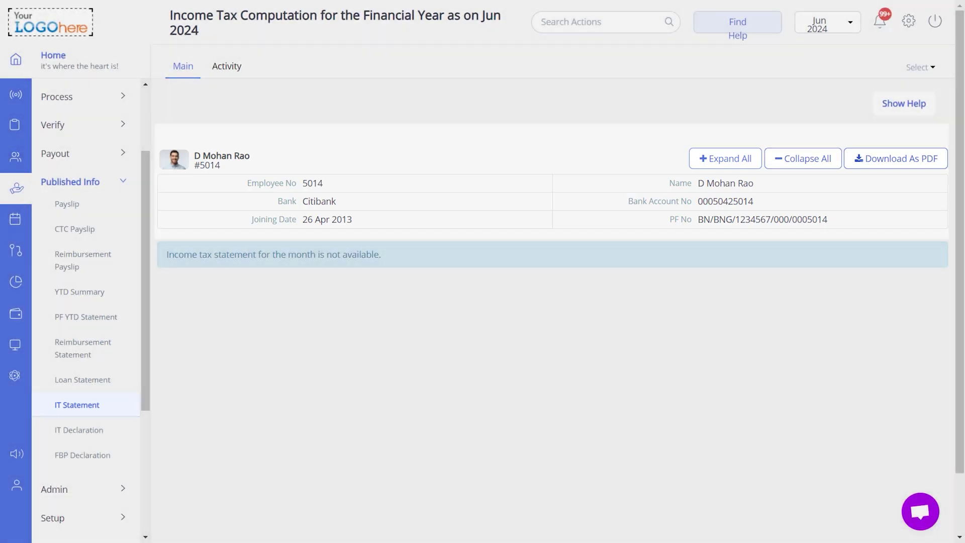
{"action": "left_click", "coordinate": [86, 271]}
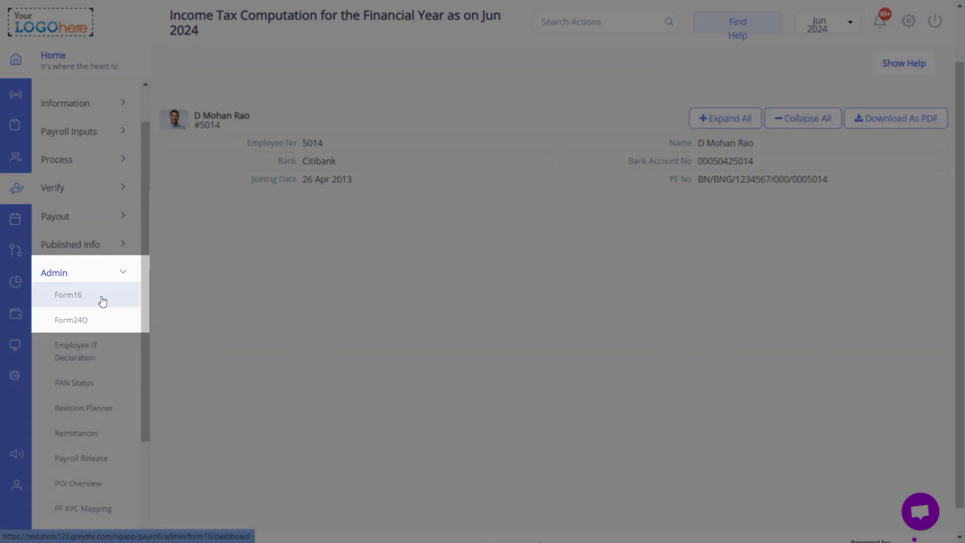